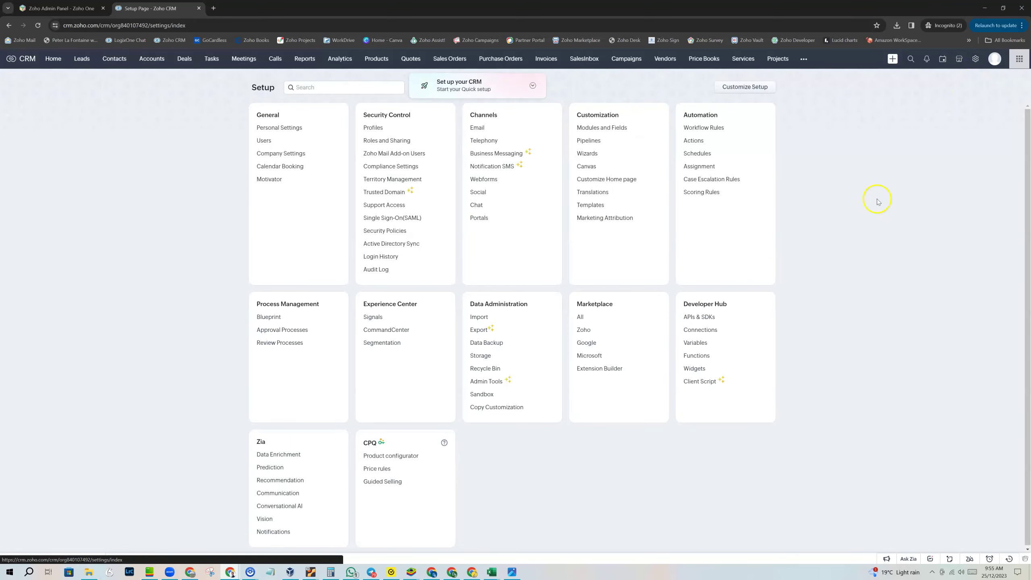
Search all Marketplace extensions for LogixOne and open the page of LogixOne Operator for Zoho CRM.
click(581, 318)
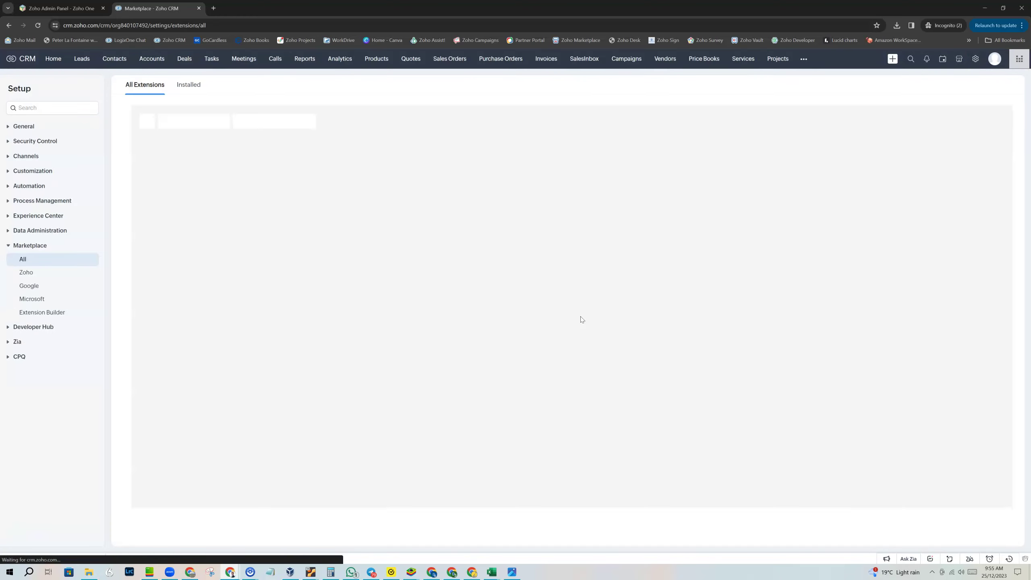
click(951, 121)
text(LogixOne)
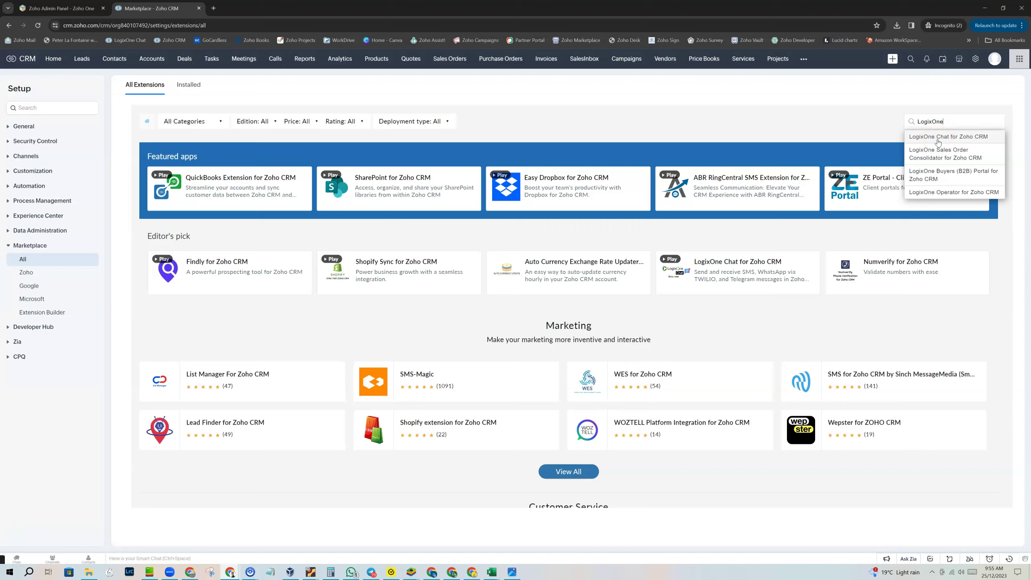
click(929, 196)
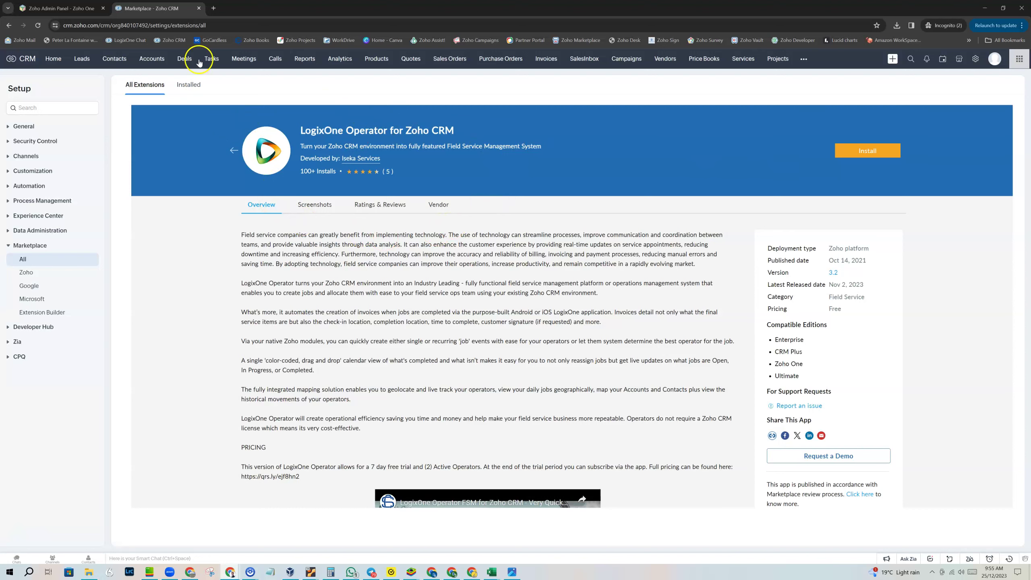
click(228, 23)
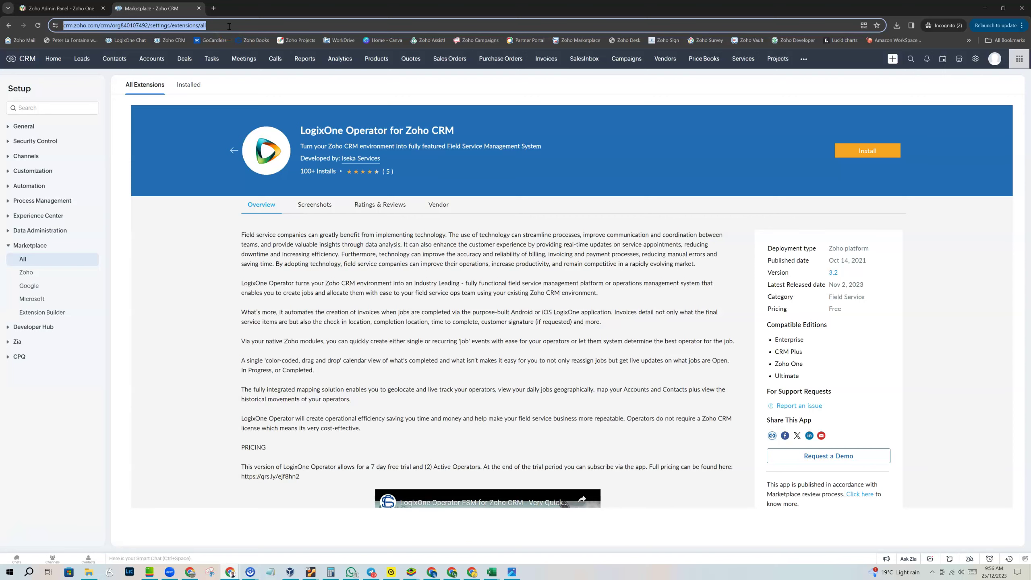
Start installing LogixOne Operator, allowing vendor contact and agreeing to the detail sharing, the vendor terms and the Zoho Marketplace terms.
click(870, 153)
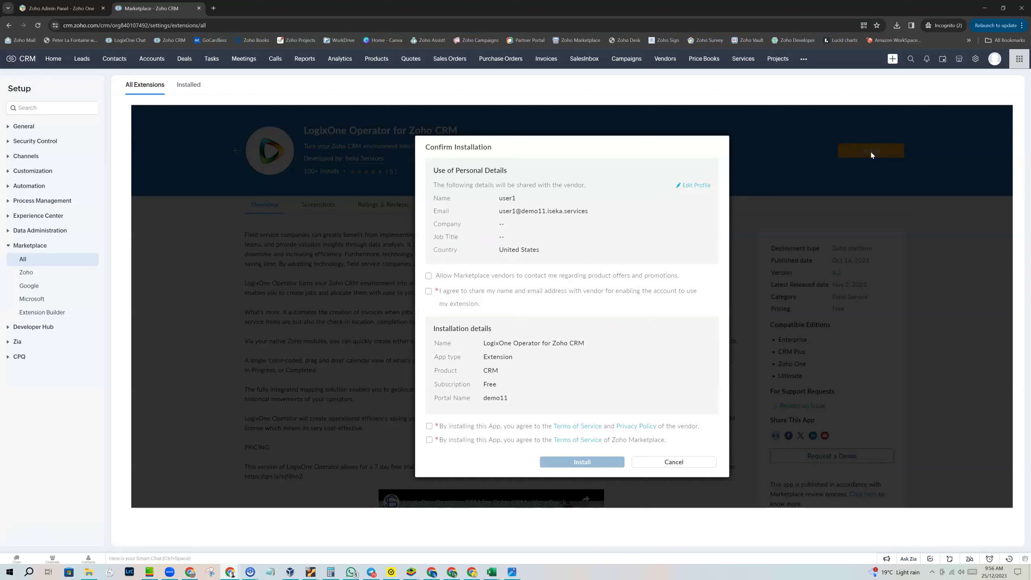
click(428, 276)
click(427, 291)
click(429, 425)
click(429, 442)
click(580, 462)
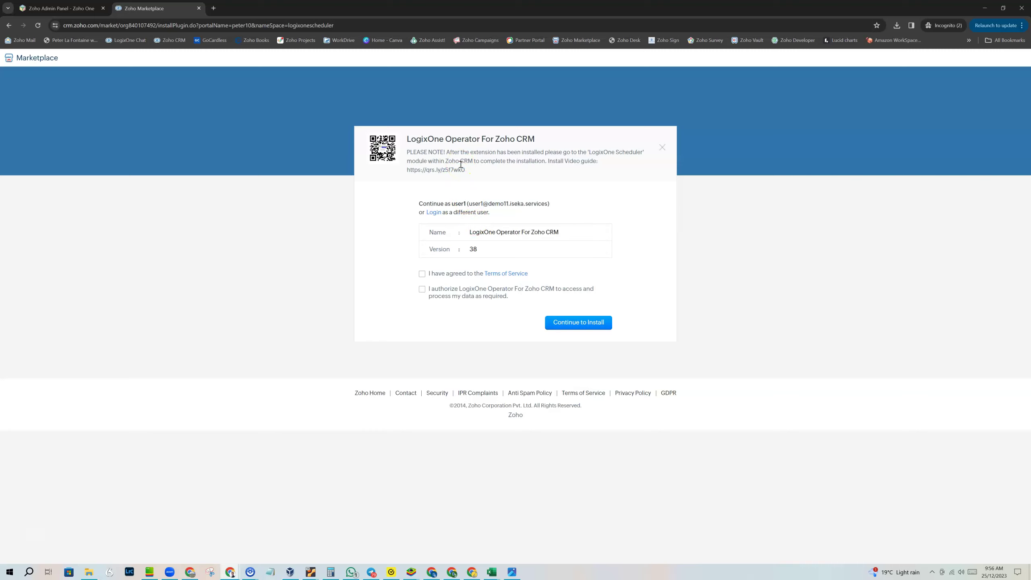
Agree to the Terms of Service, authorize the extension's data access, and install it for all users.
click(422, 274)
click(422, 289)
click(604, 329)
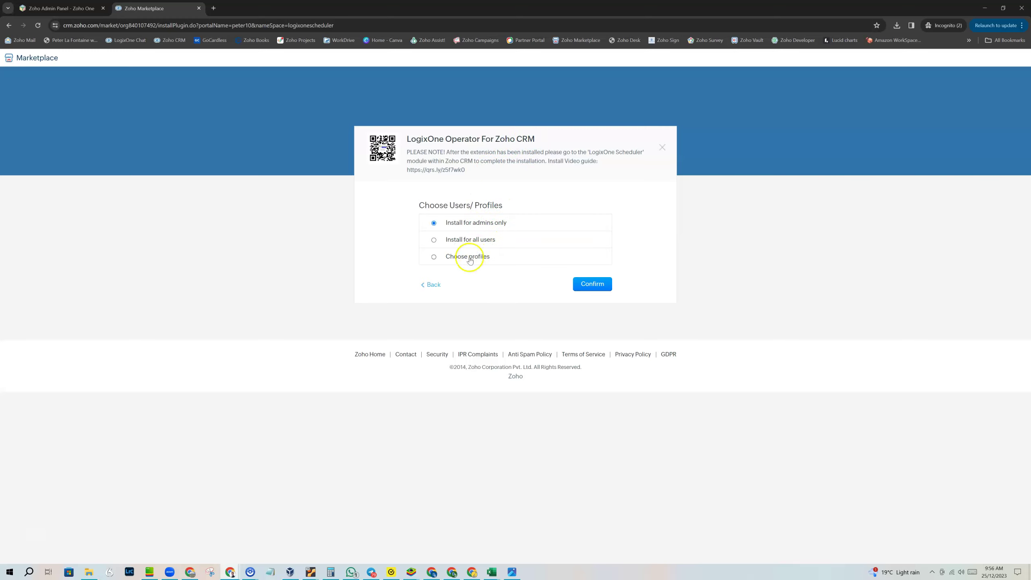
click(434, 241)
click(592, 283)
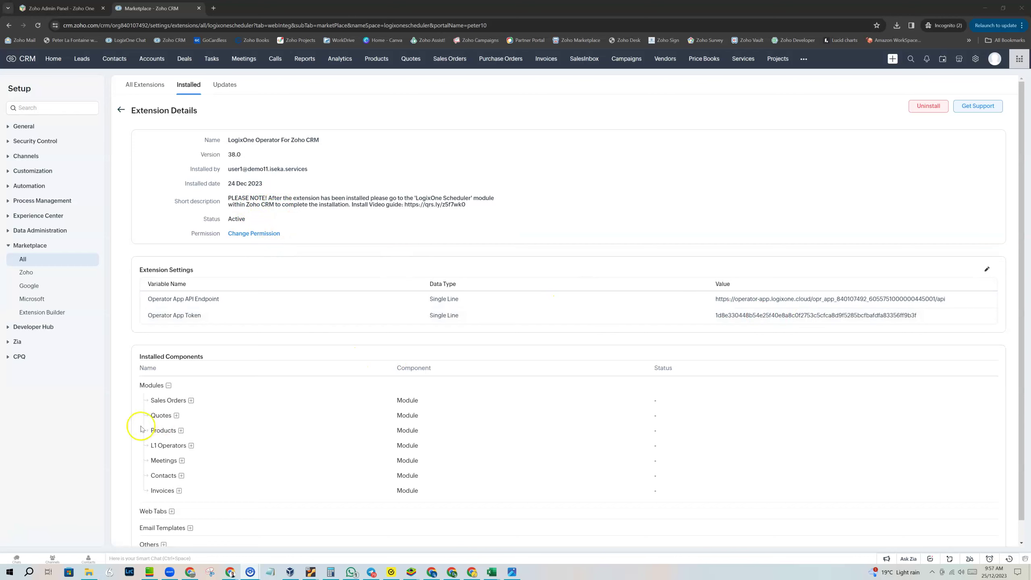
Open the newly installed LogixOne Scheduler module from the additional CRM modules.
click(222, 430)
click(803, 59)
click(831, 161)
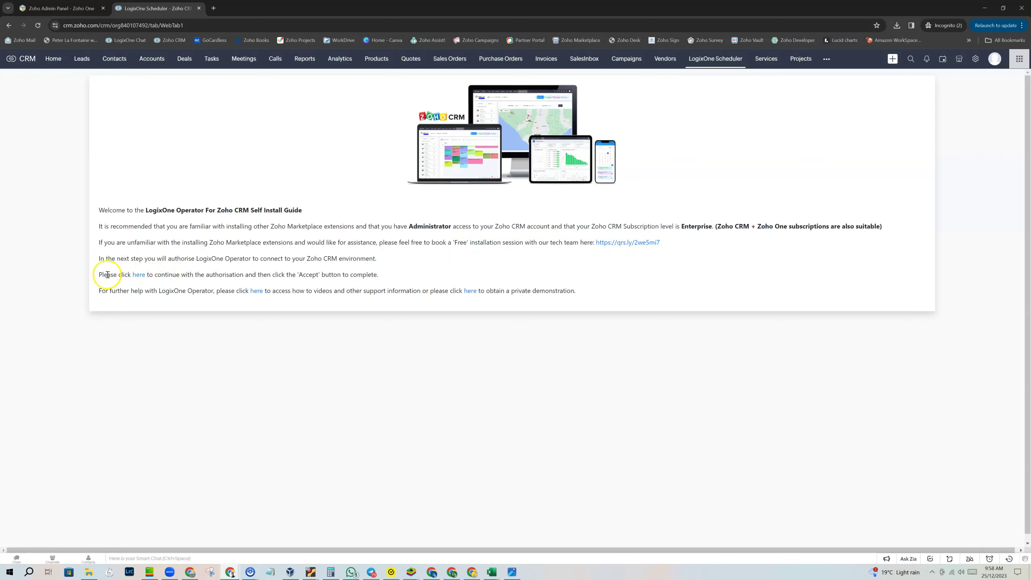
Authorize the LogixOne Operator App to access the CRM data and reload the LogixOne Scheduler module.
click(138, 275)
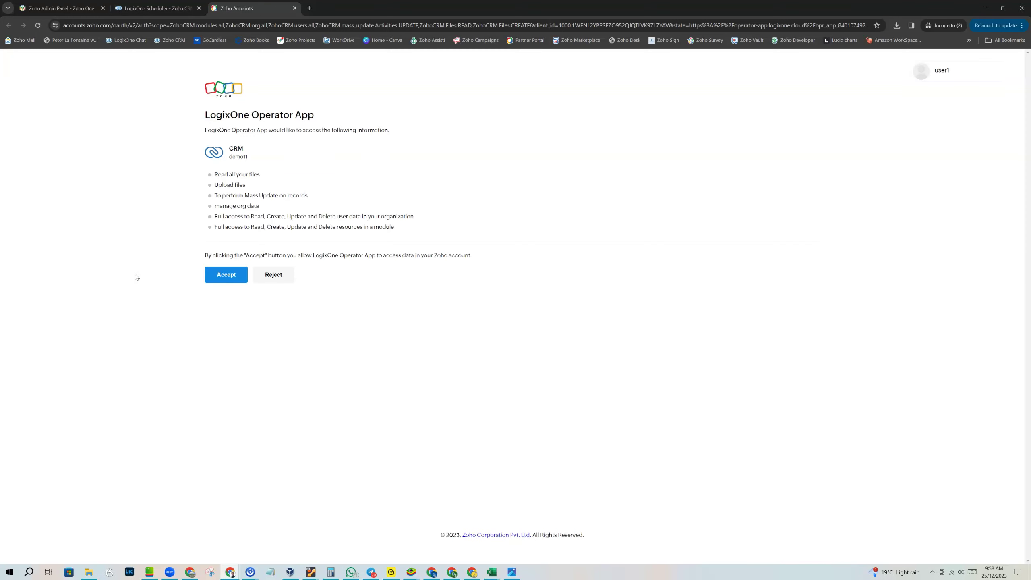
click(231, 275)
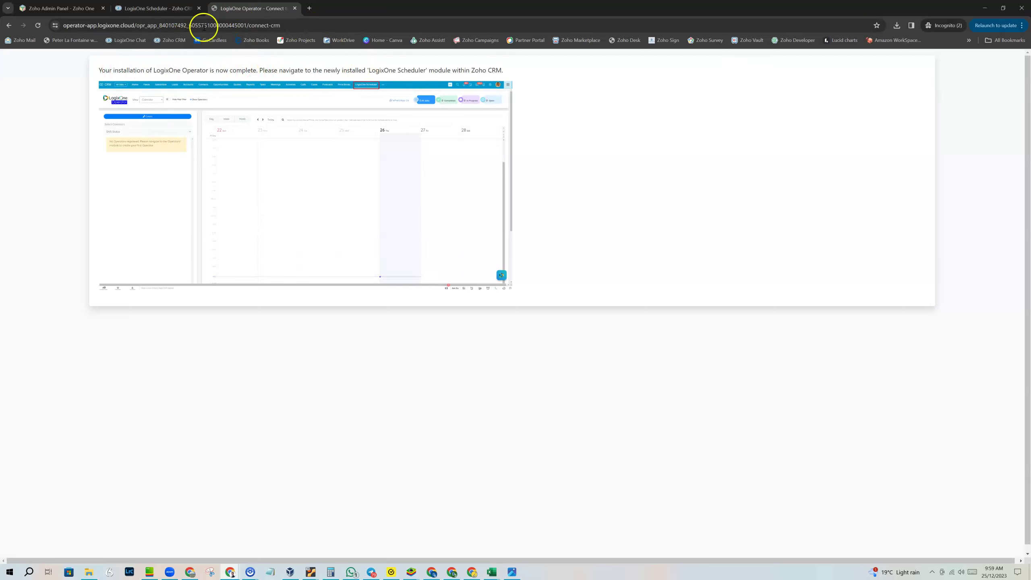
click(160, 9)
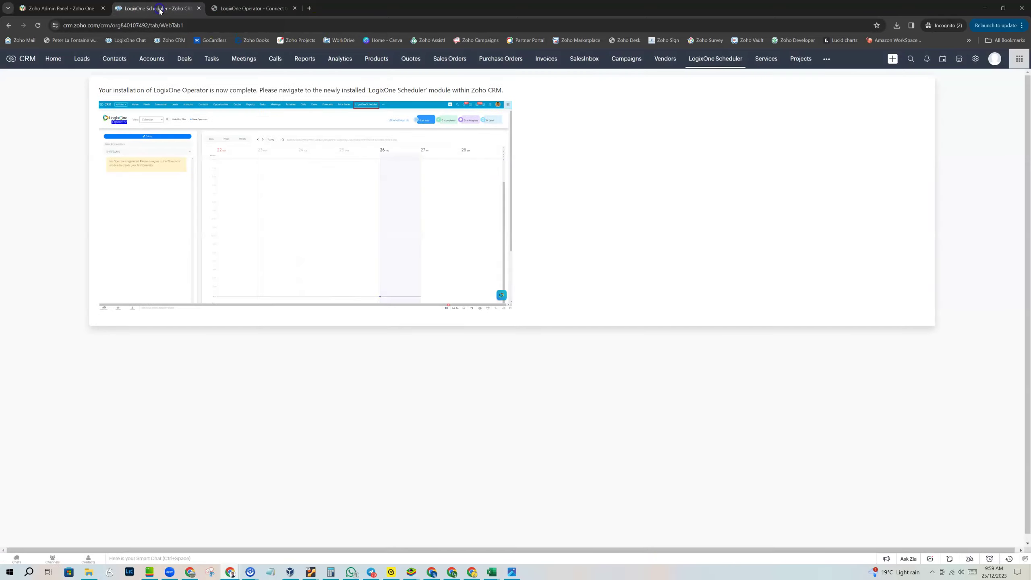
click(721, 61)
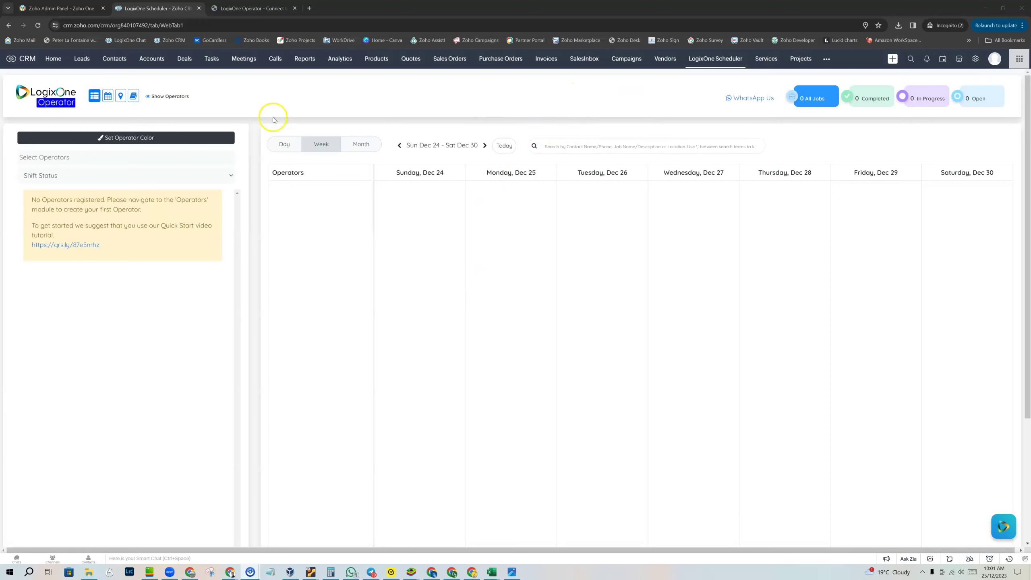
Switch the scheduler to its map view and apply the Accounts filter with All States.
click(120, 96)
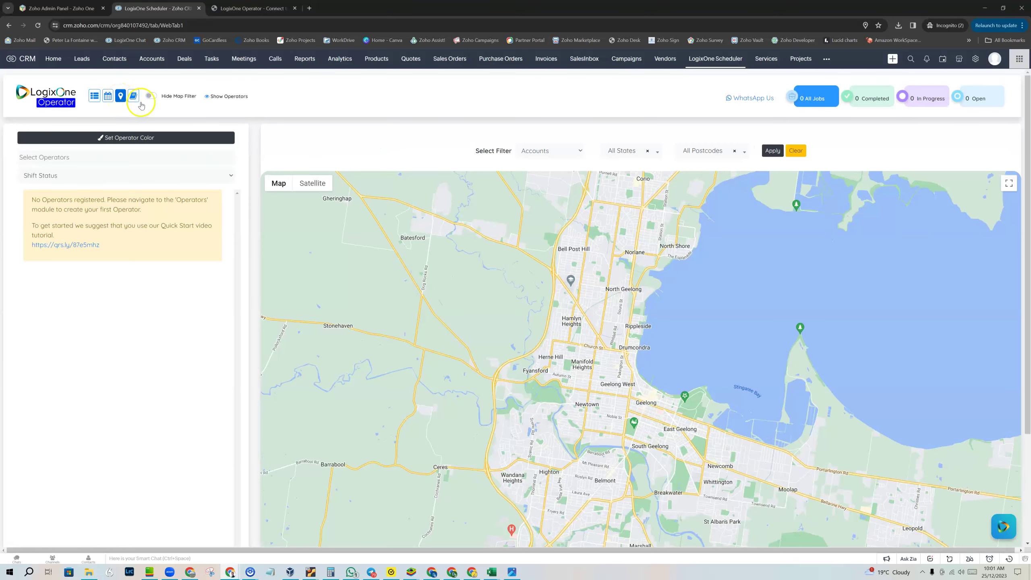
click(544, 154)
click(543, 175)
click(632, 155)
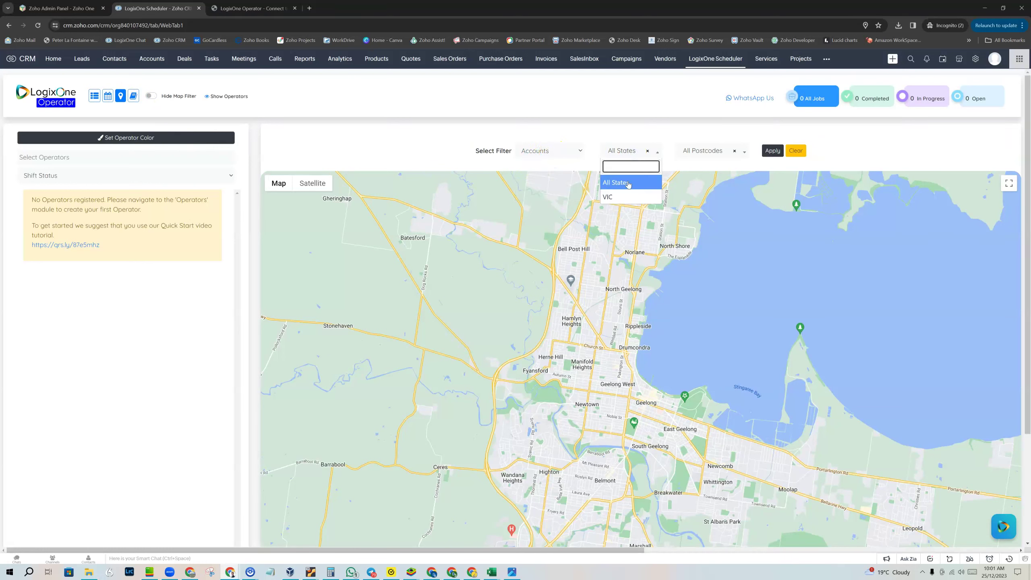
click(628, 182)
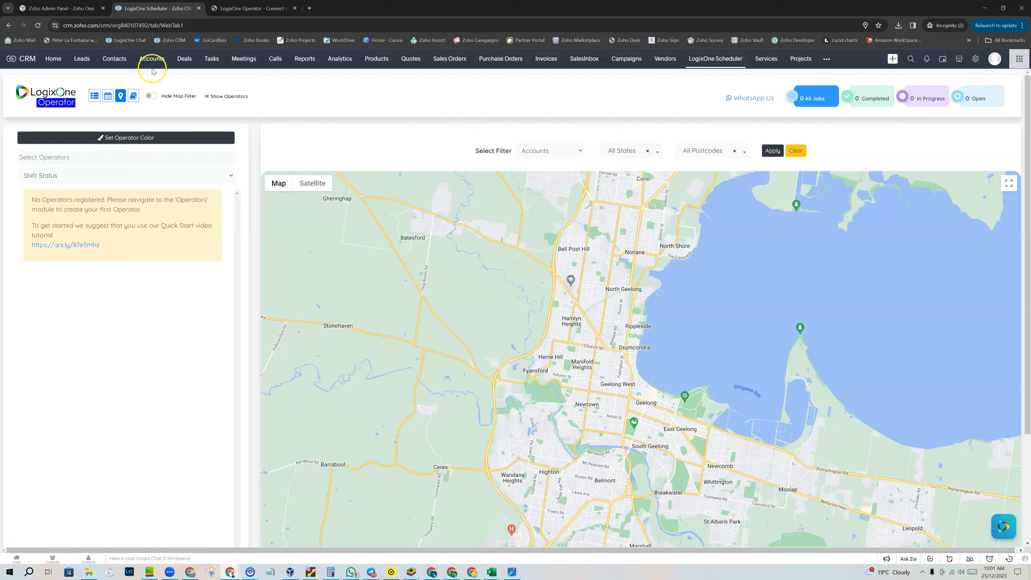
click(773, 150)
Show the details of the account marker in central Melbourne on the map.
scroll(650, 325, down, 4)
scroll(736, 263, up, 3)
click(737, 262)
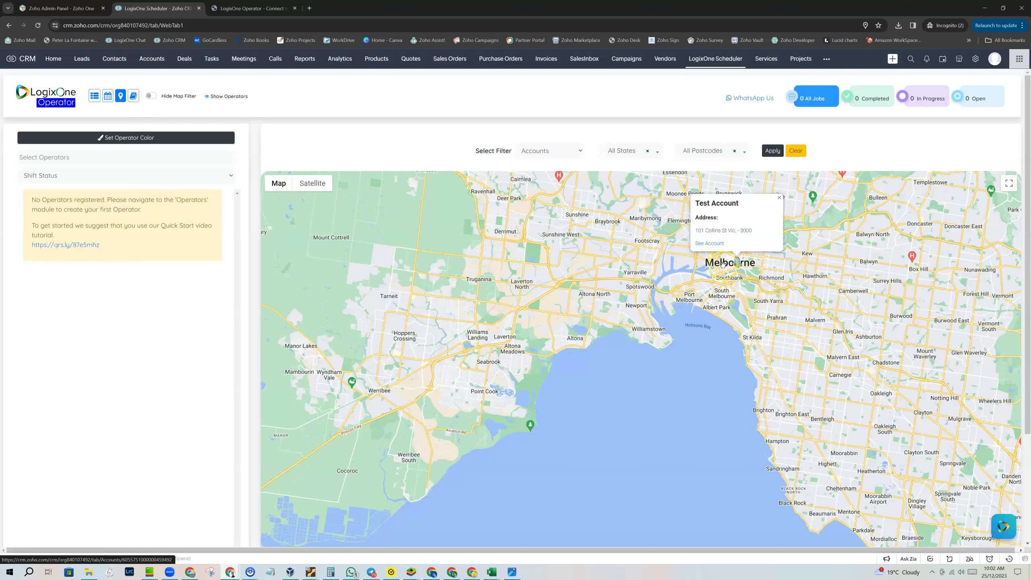